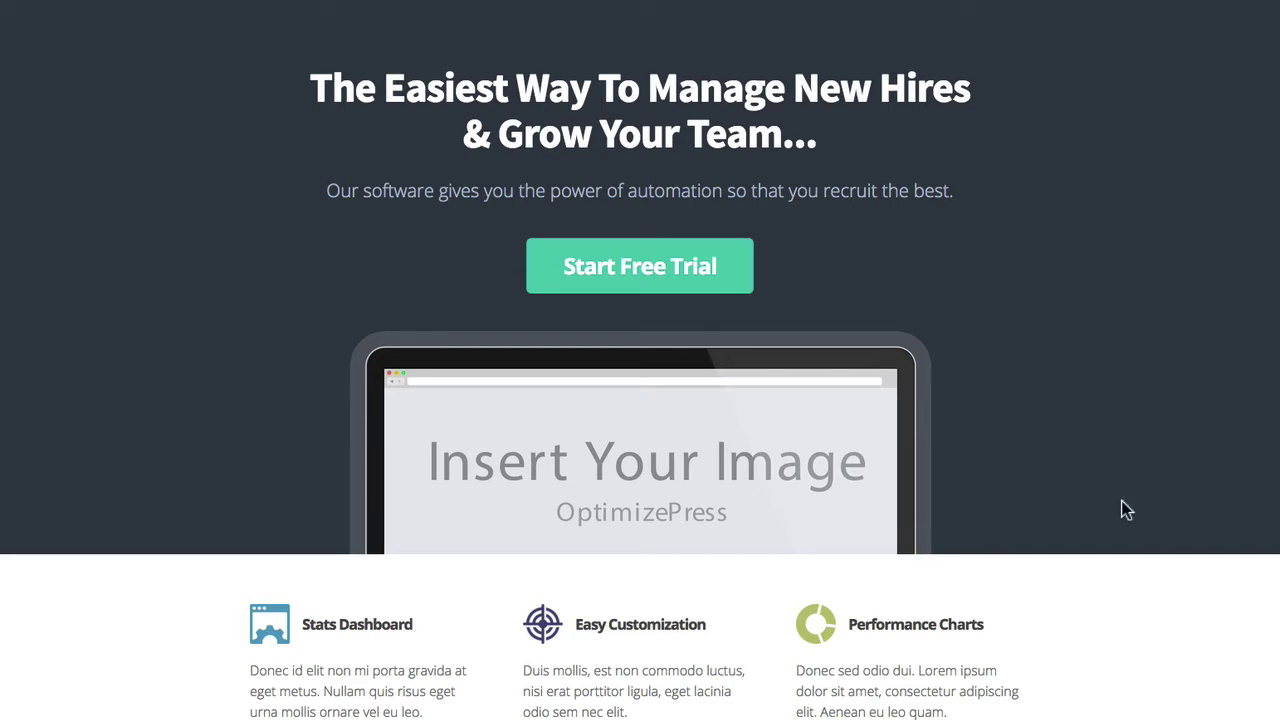
Scroll down past the nine feature blocks to the city video banner with its play button.
mouse_move(906, 451)
scroll(1191, 645, "down", 3)
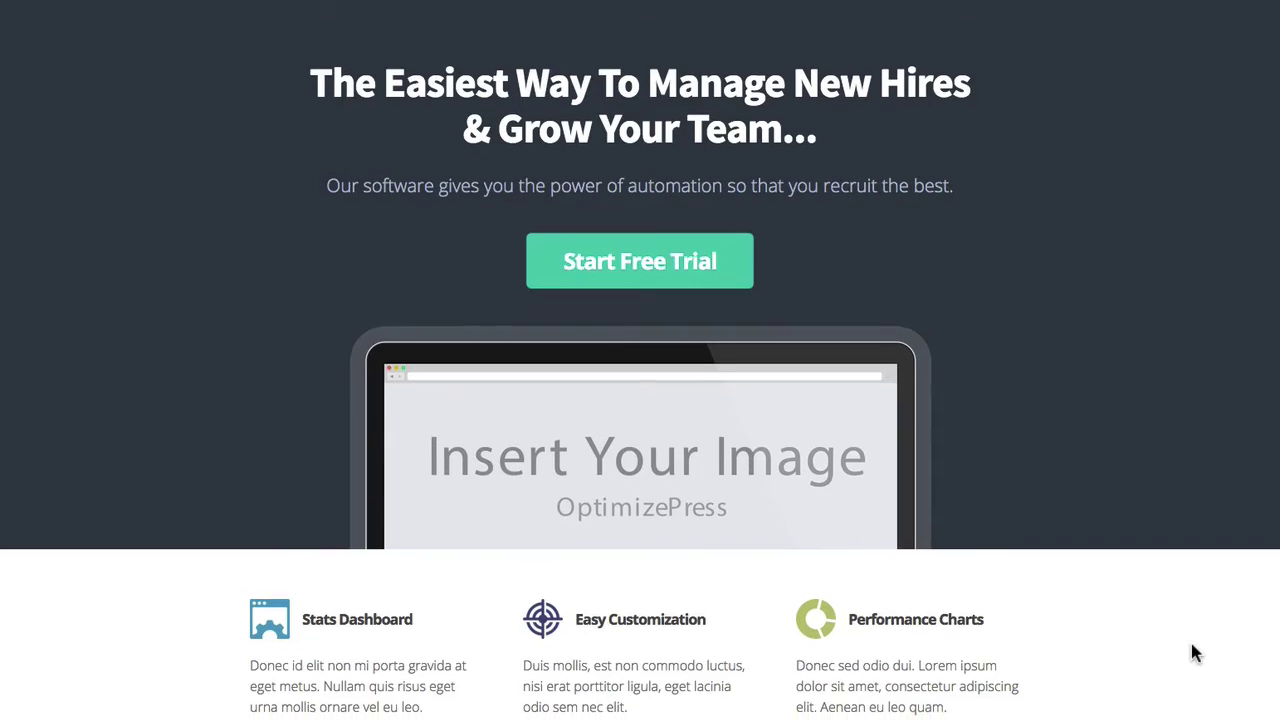
scroll(1191, 645, "down", 4)
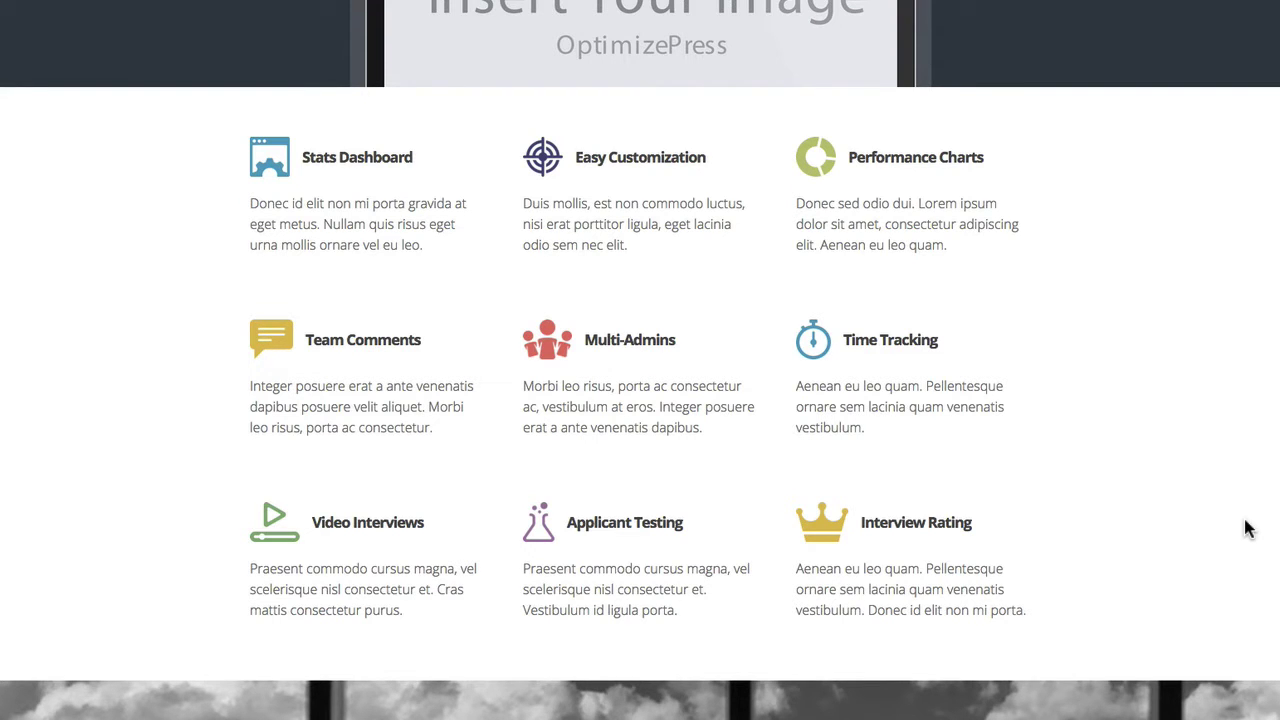
scroll(1247, 529, "down", 5)
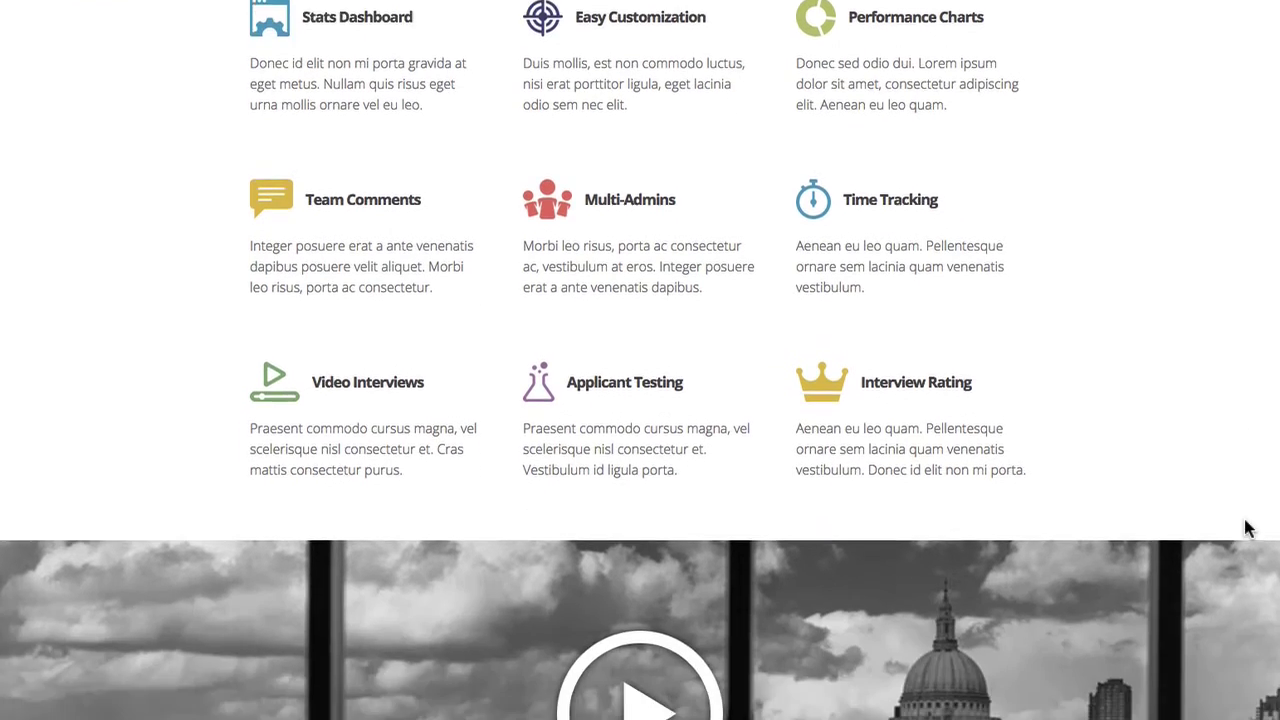
scroll(1247, 529, "down", 2)
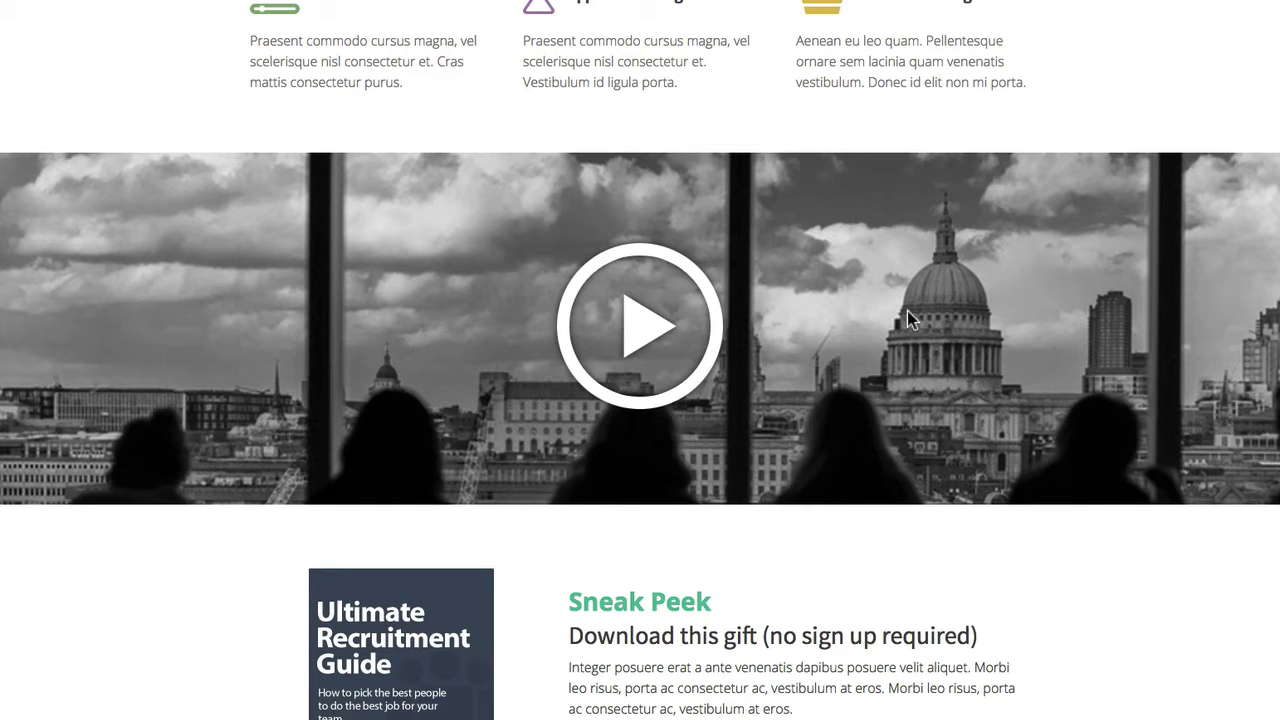
left_click(650, 322)
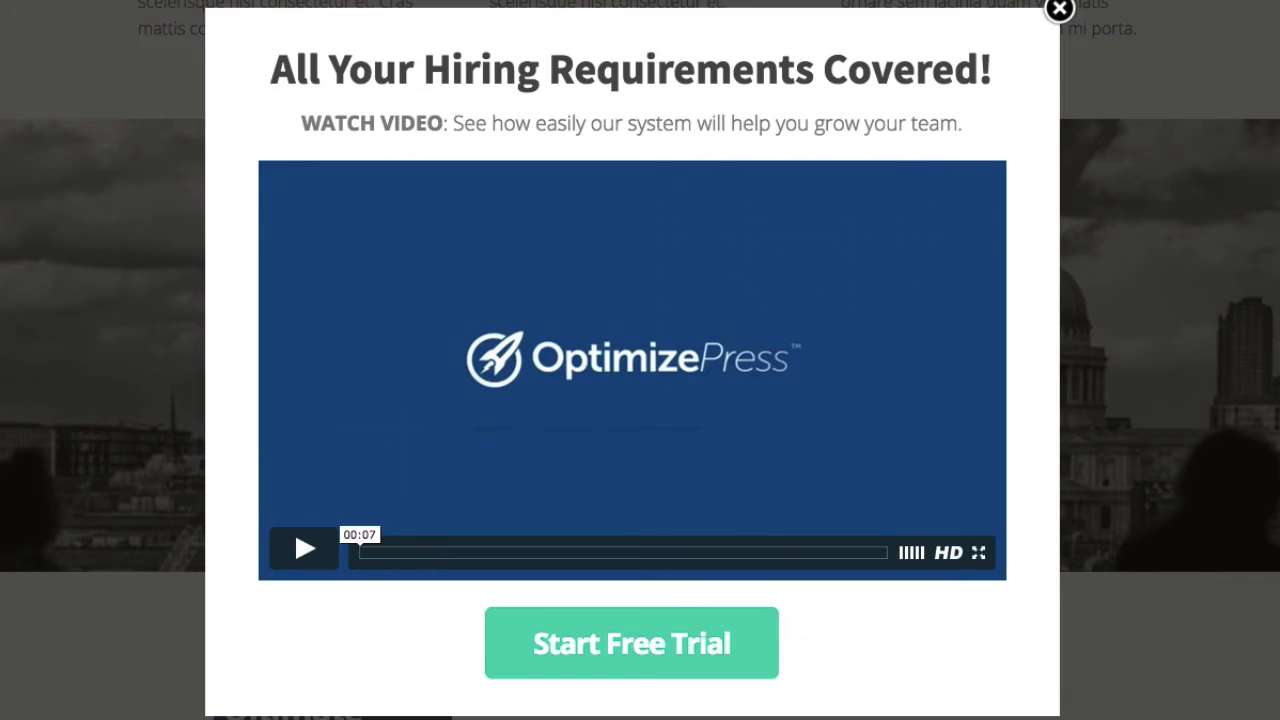
left_click(1058, 12)
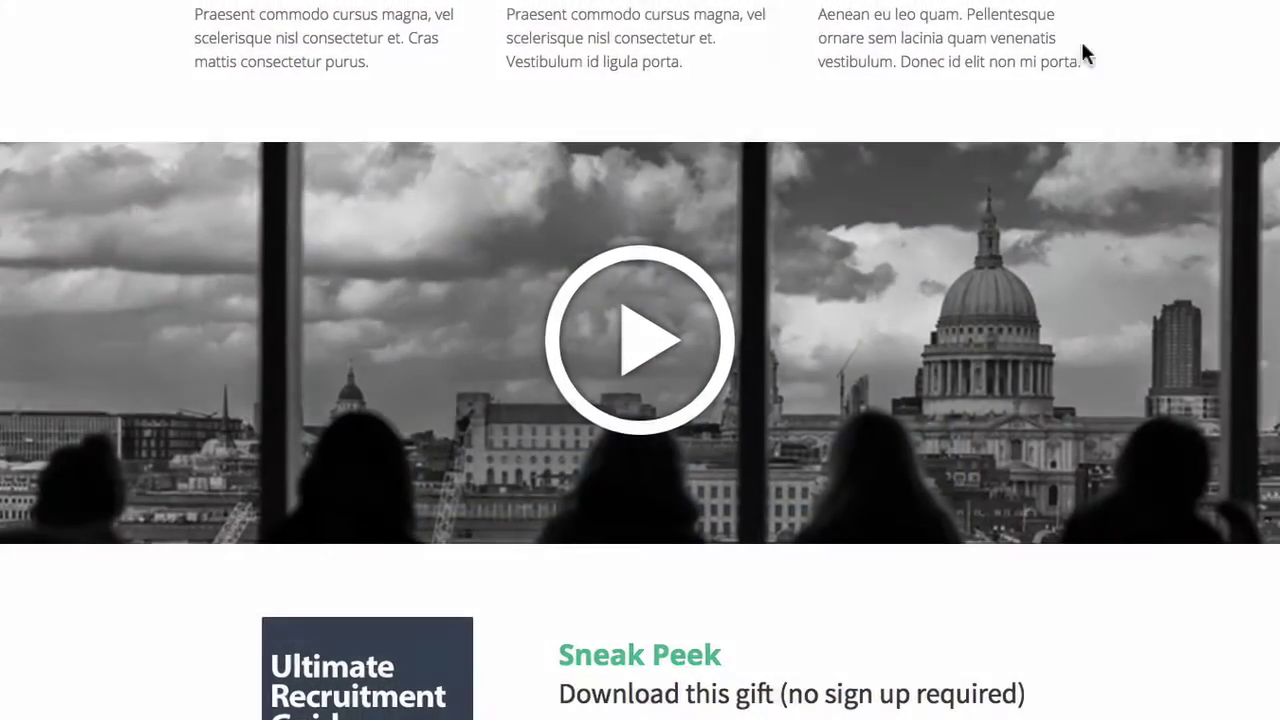
Scroll past the Sneak Peek guide offer to the three customer quote cards with photos.
scroll(1100, 85, "down", 2)
scroll(1100, 88, "down", 2)
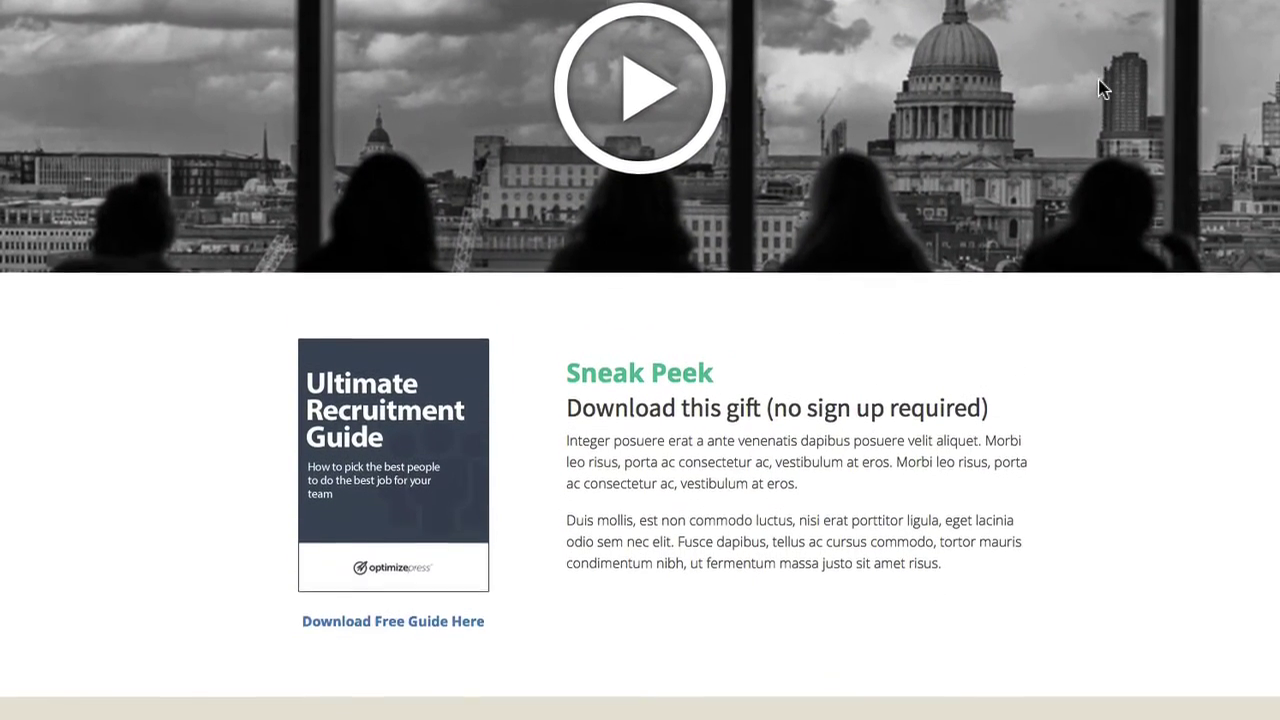
scroll(1100, 88, "down", 1)
scroll(1100, 88, "down", 1)
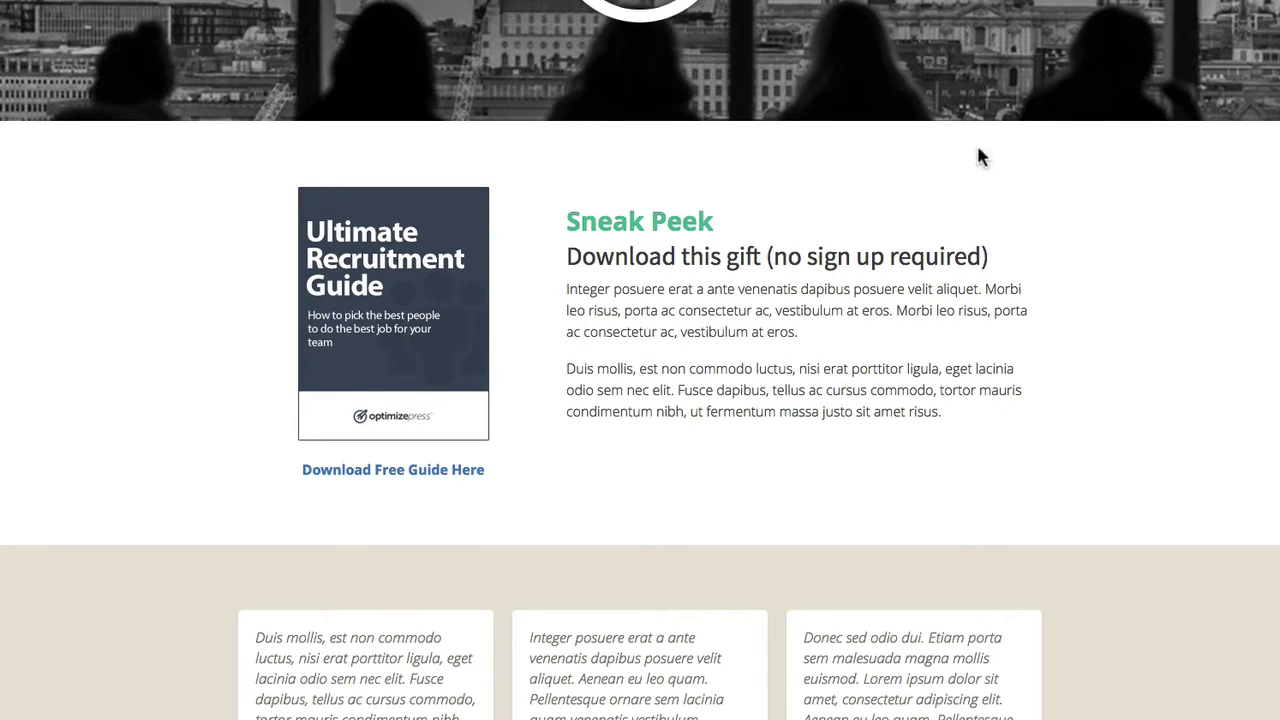
scroll(1088, 405, "down", 2)
scroll(1088, 405, "down", 5)
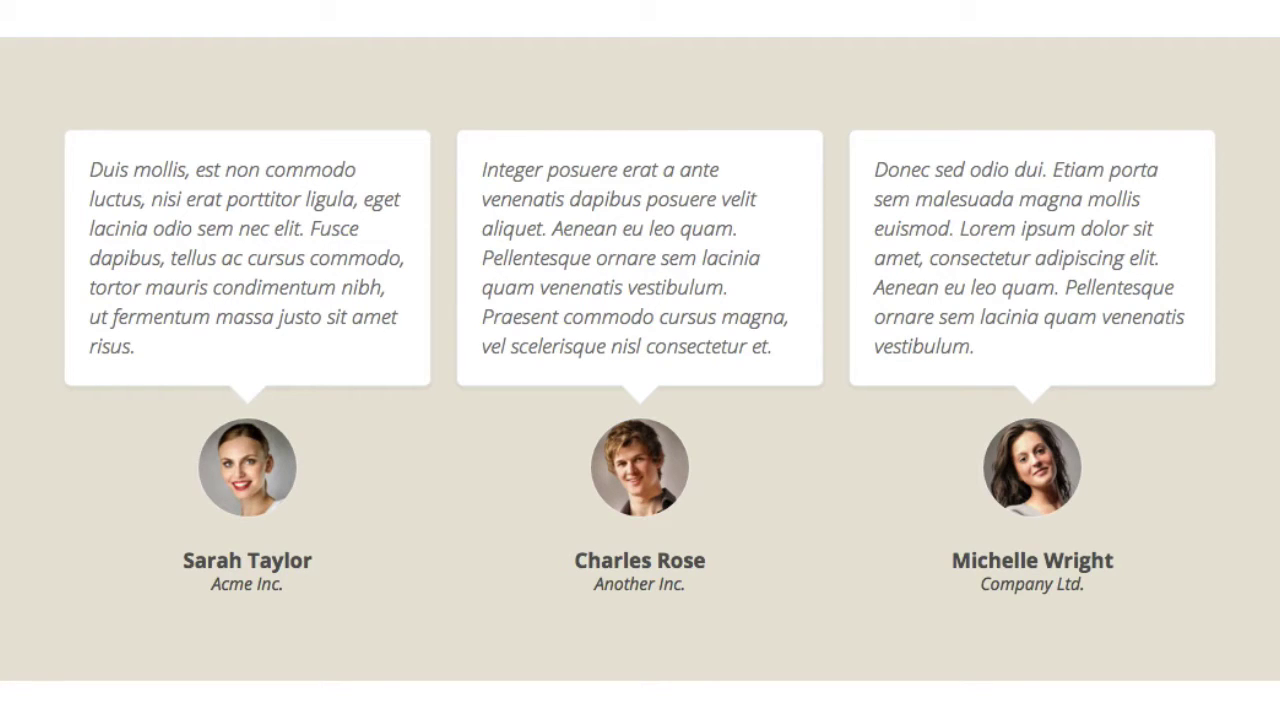
View the 'Let Our System Help You Grow' Start Free Trial section and footer, then return to Sneak Peek.
scroll(640, 360, "down", 2)
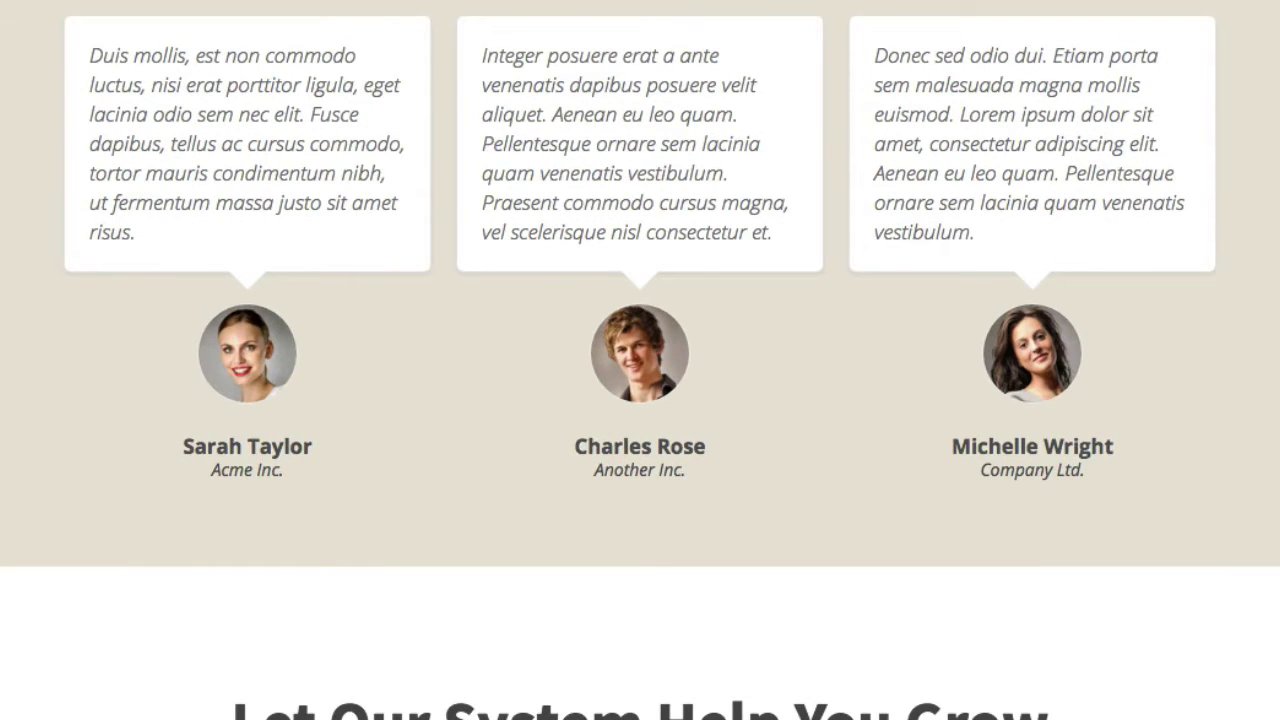
scroll(640, 360, "down", 3)
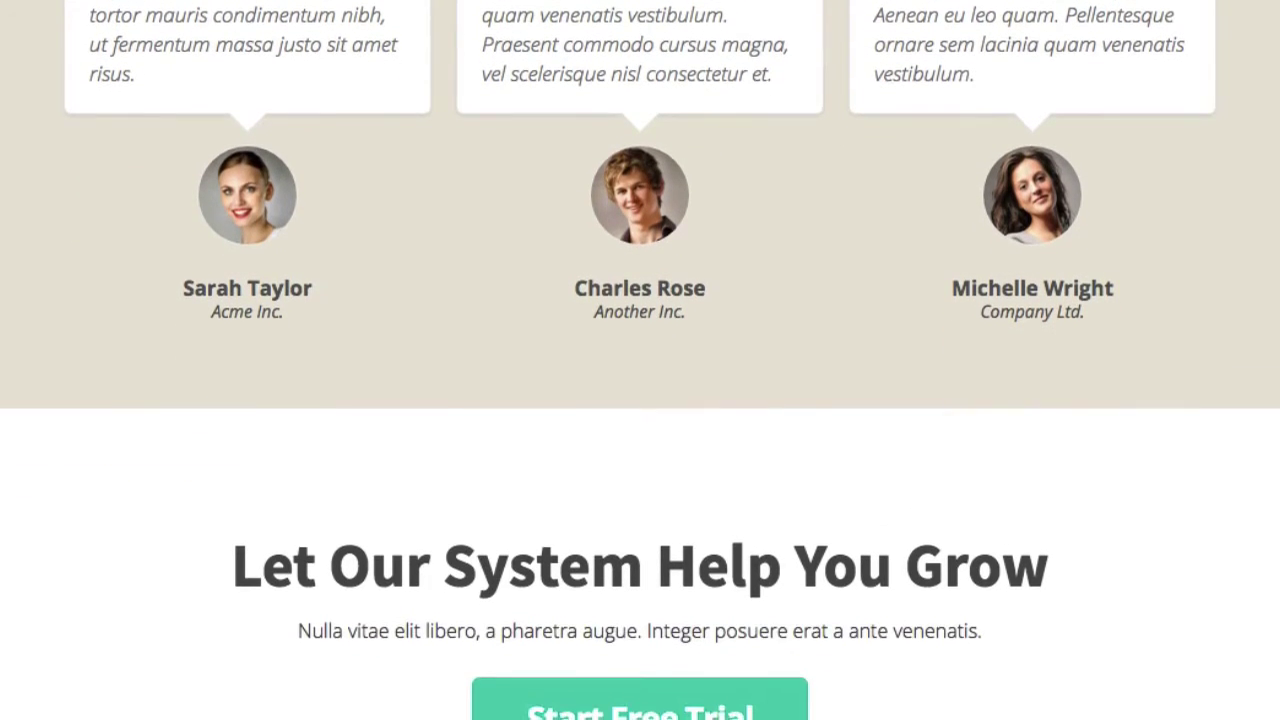
scroll(640, 360, "down", 3)
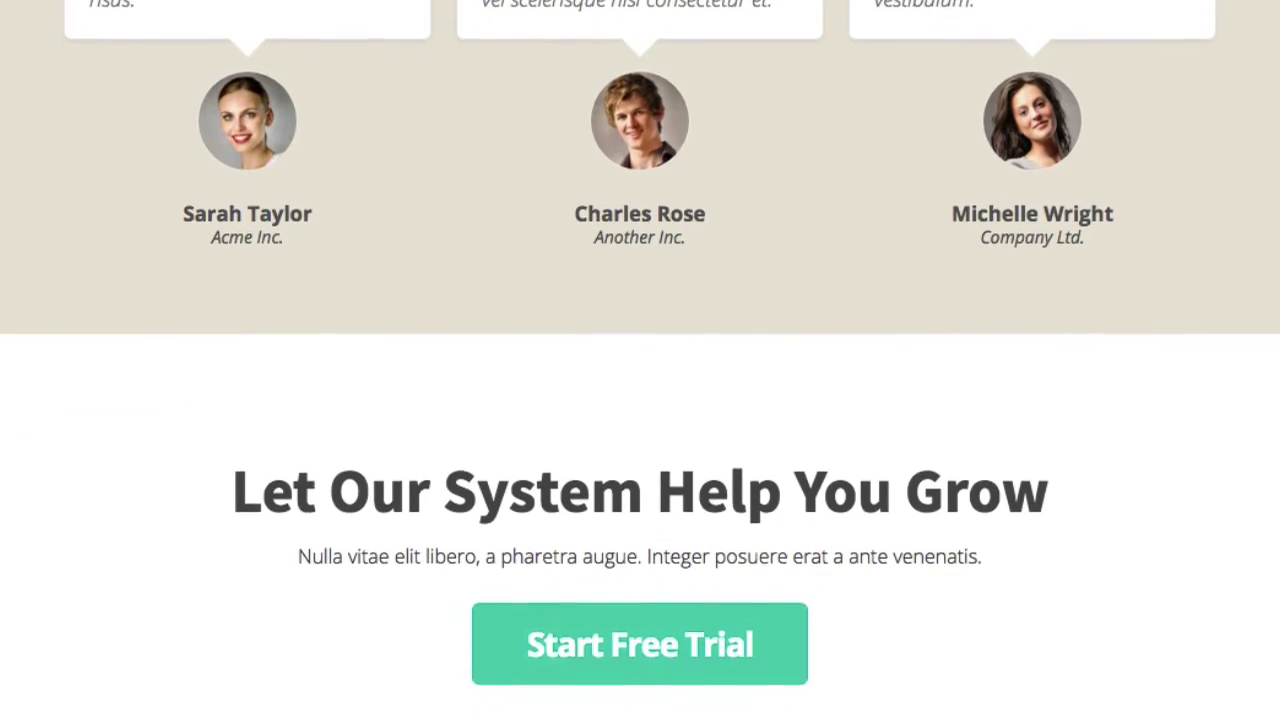
scroll(640, 360, "down", 2)
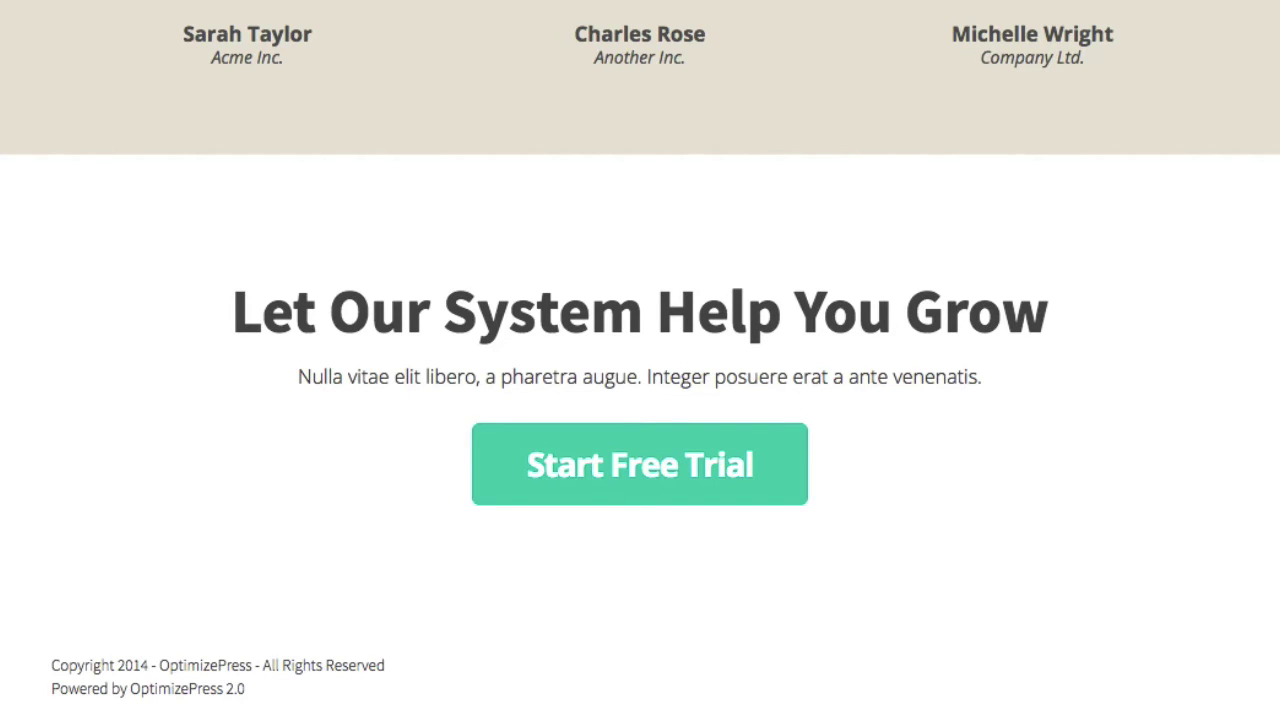
scroll(1195, 671, "up", 7)
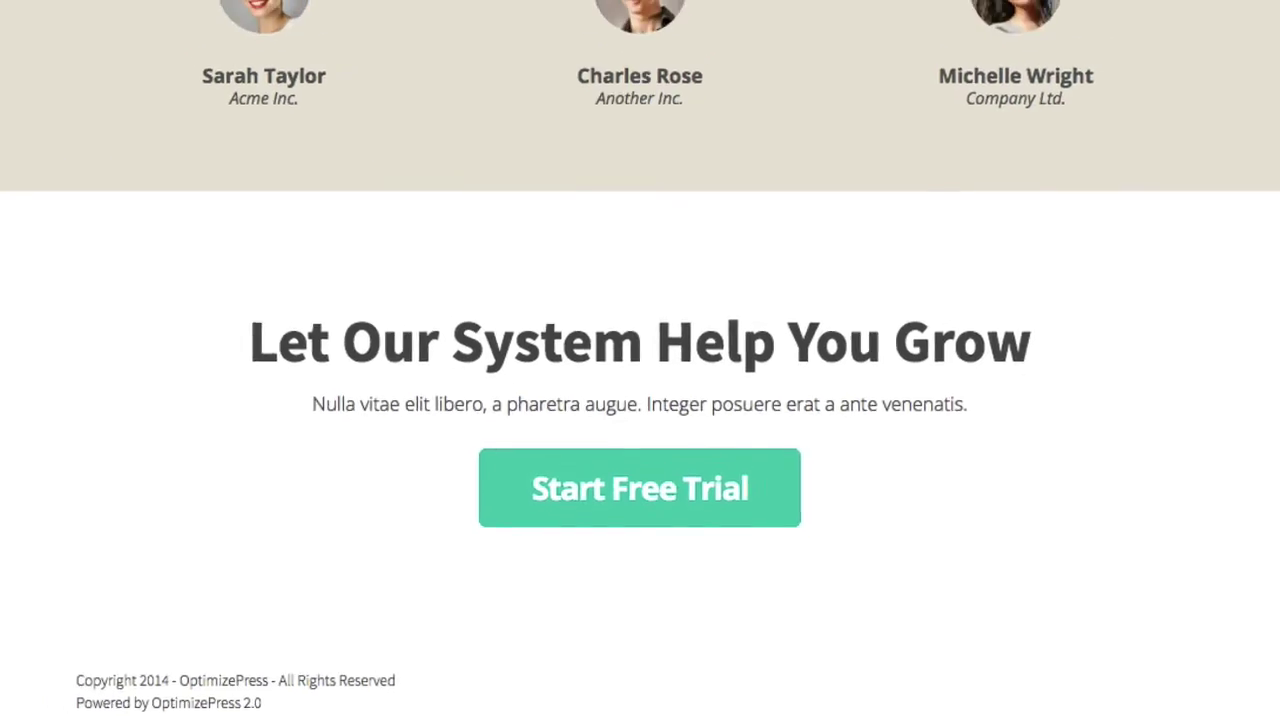
scroll(1195, 671, "up", 3)
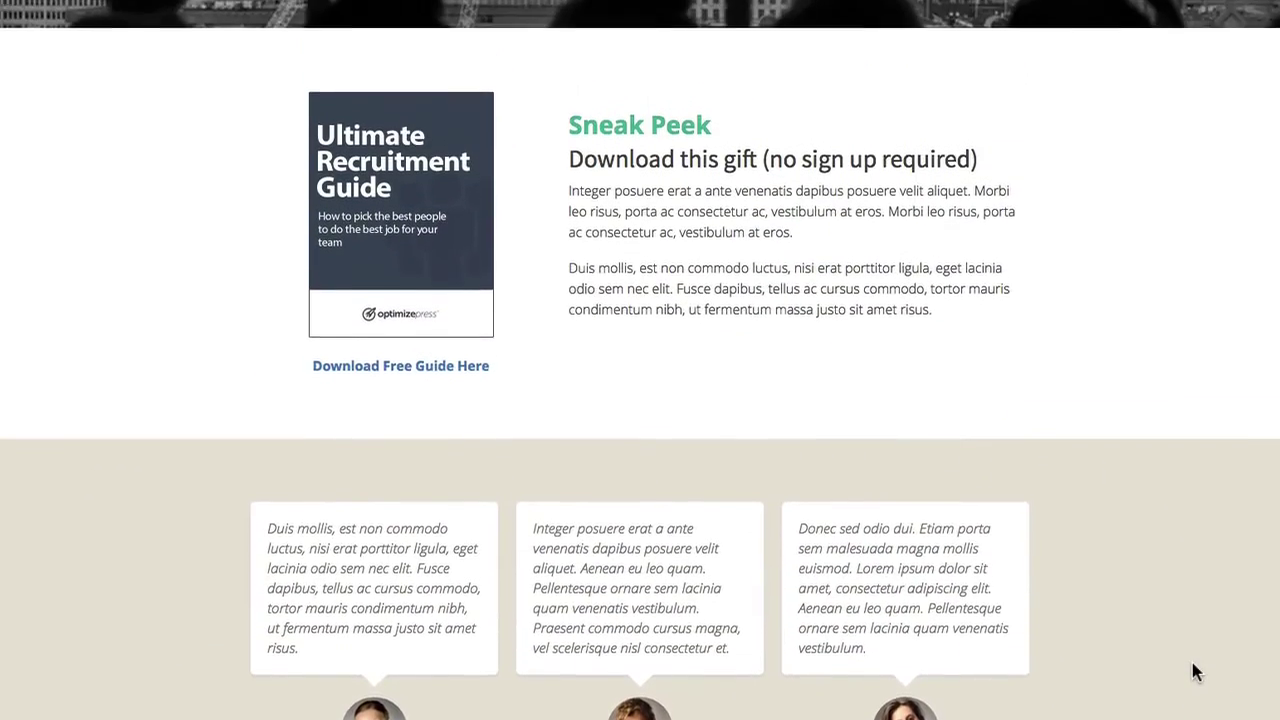
Return to the top hero section and open the recruitment page in the LiveEditor.
scroll(1195, 671, "up", 10)
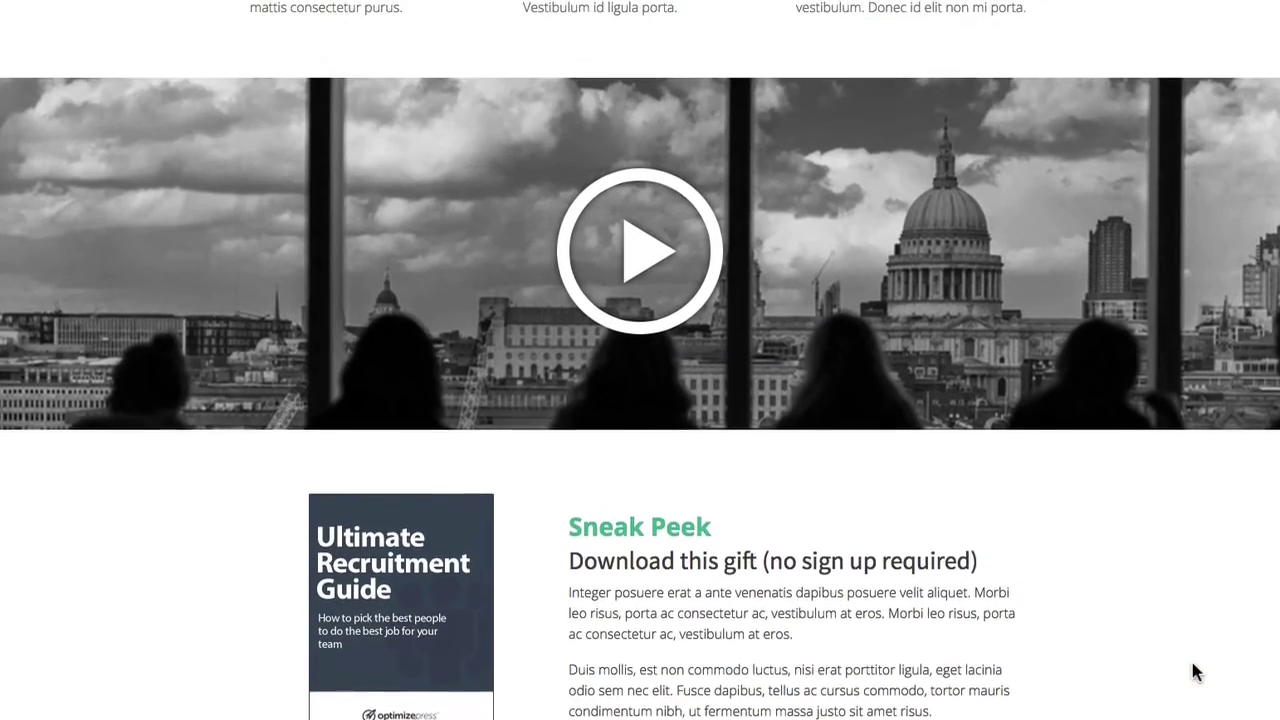
scroll(1195, 671, "up", 5)
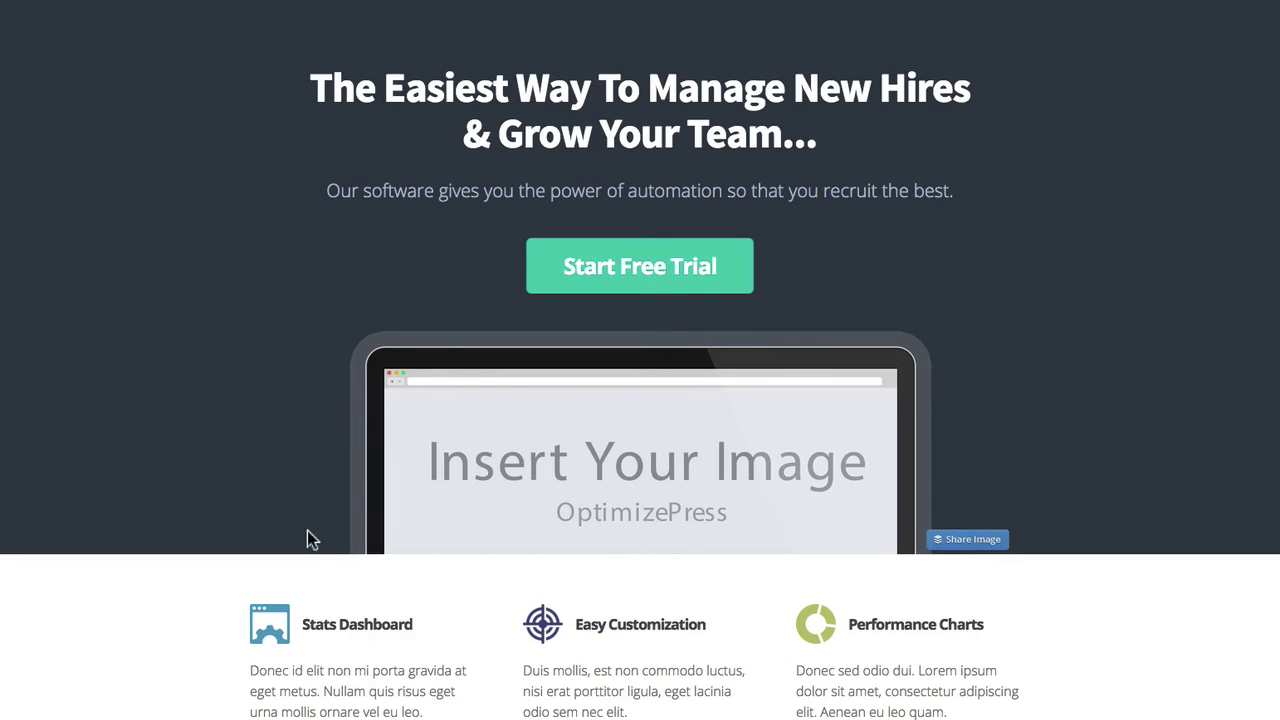
left_click(278, 18)
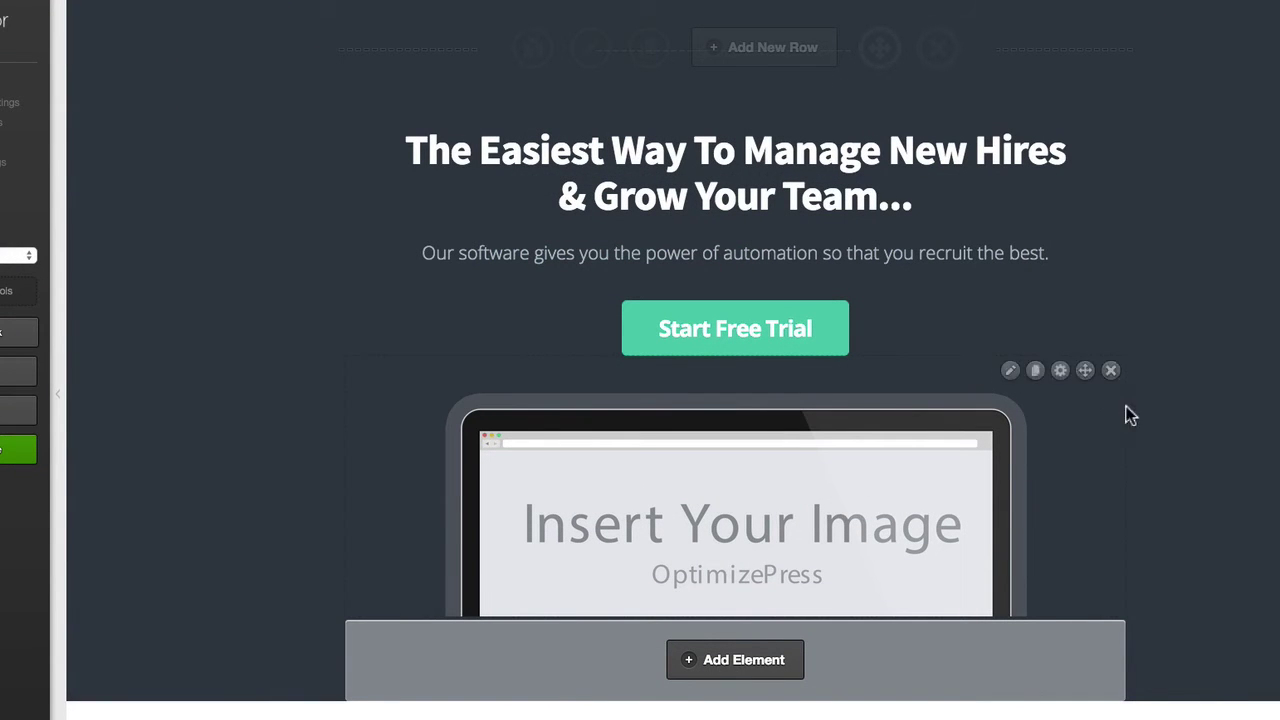
left_click(590, 50)
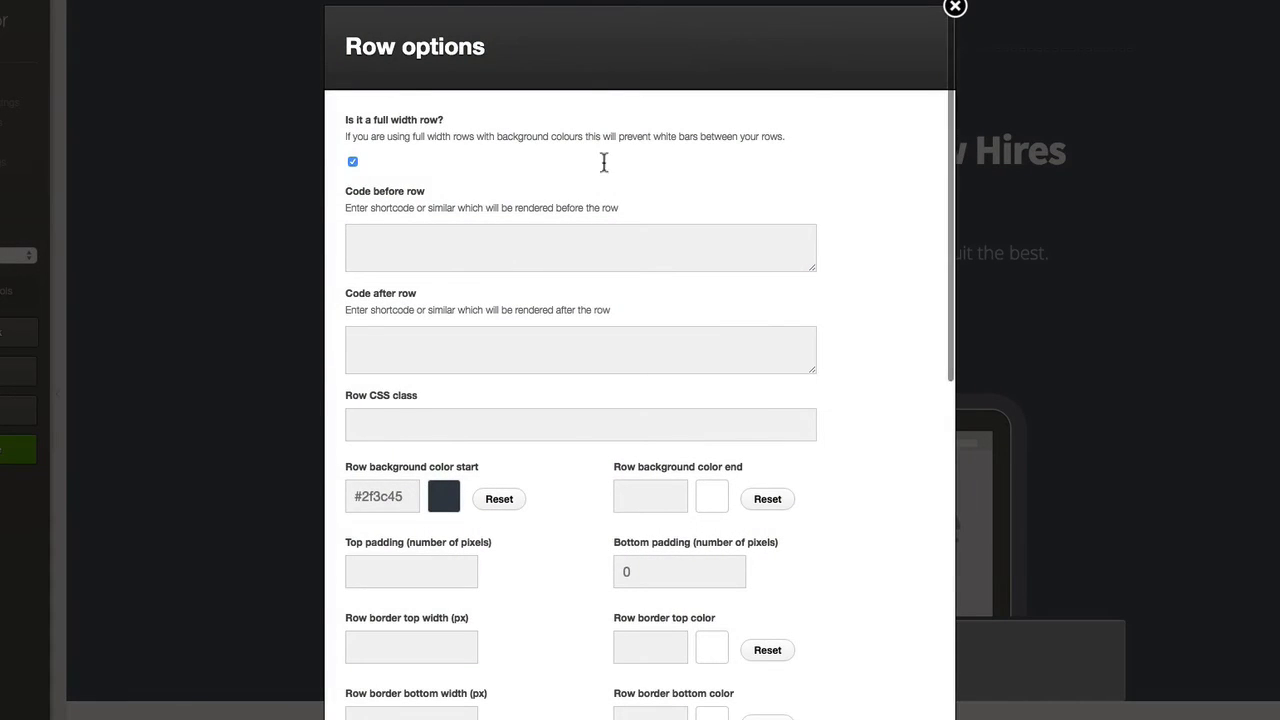
scroll(620, 230, "down", 2)
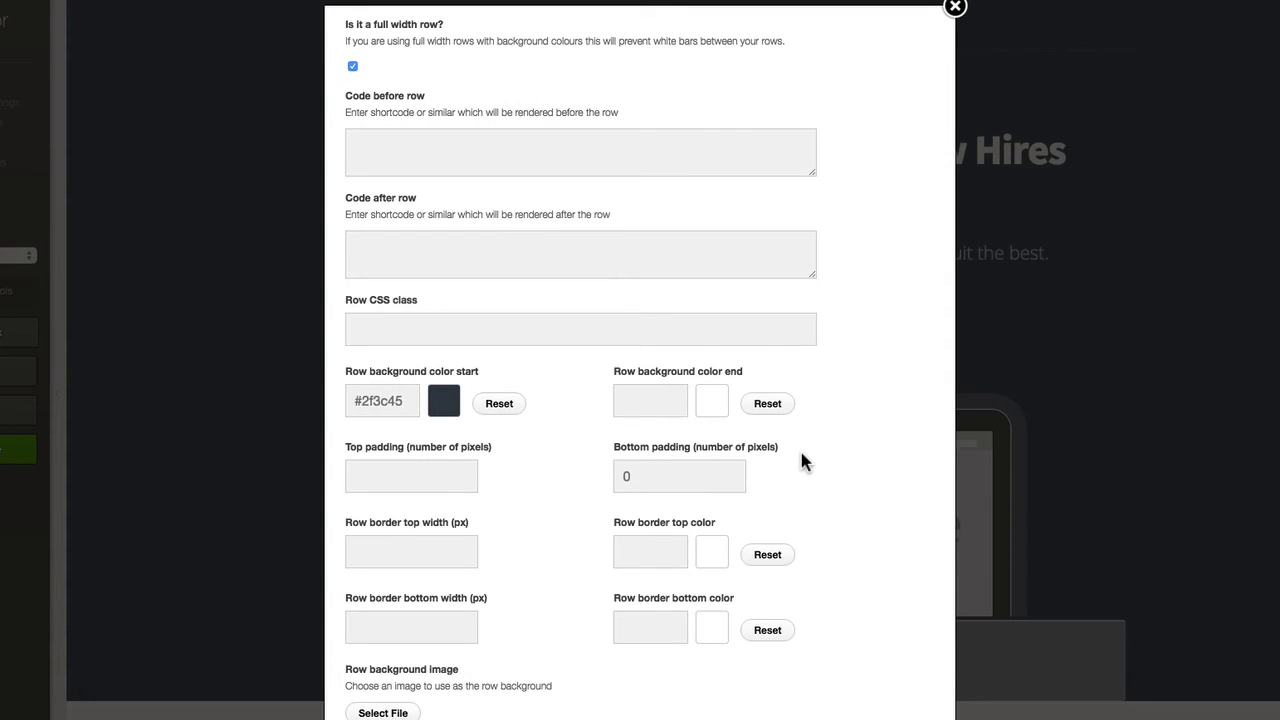
left_click(955, 10)
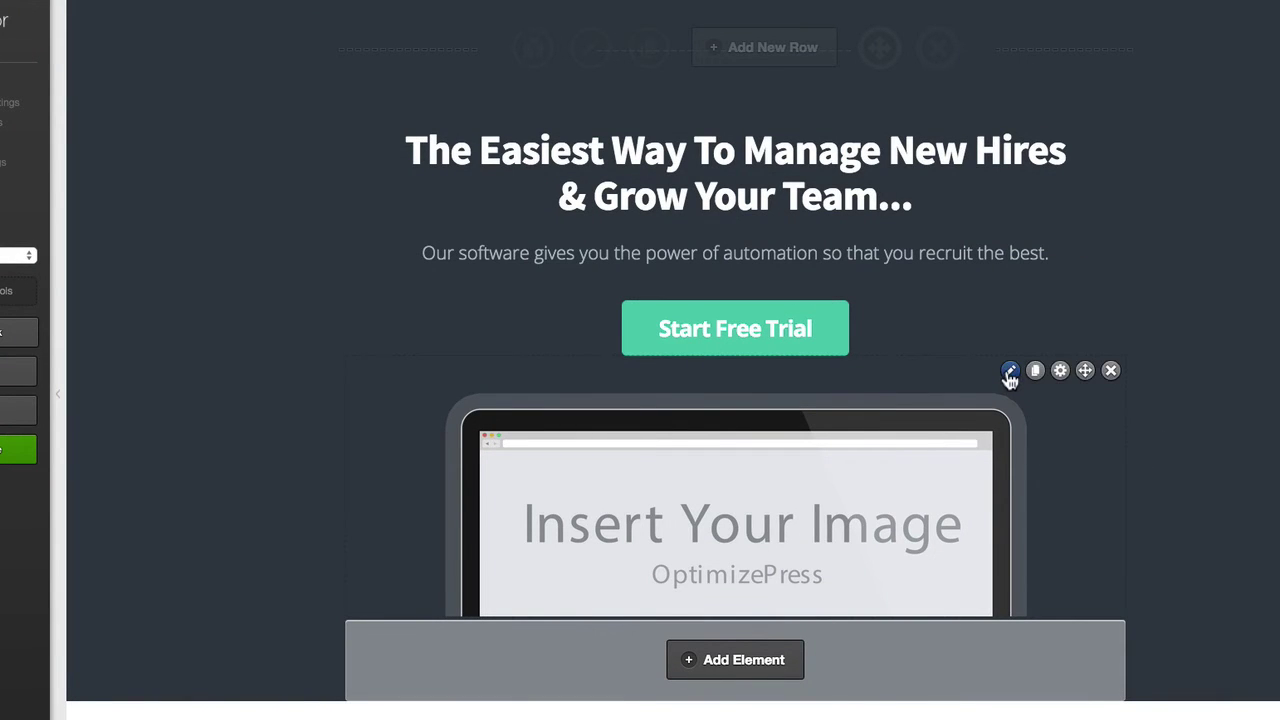
left_click(1010, 373)
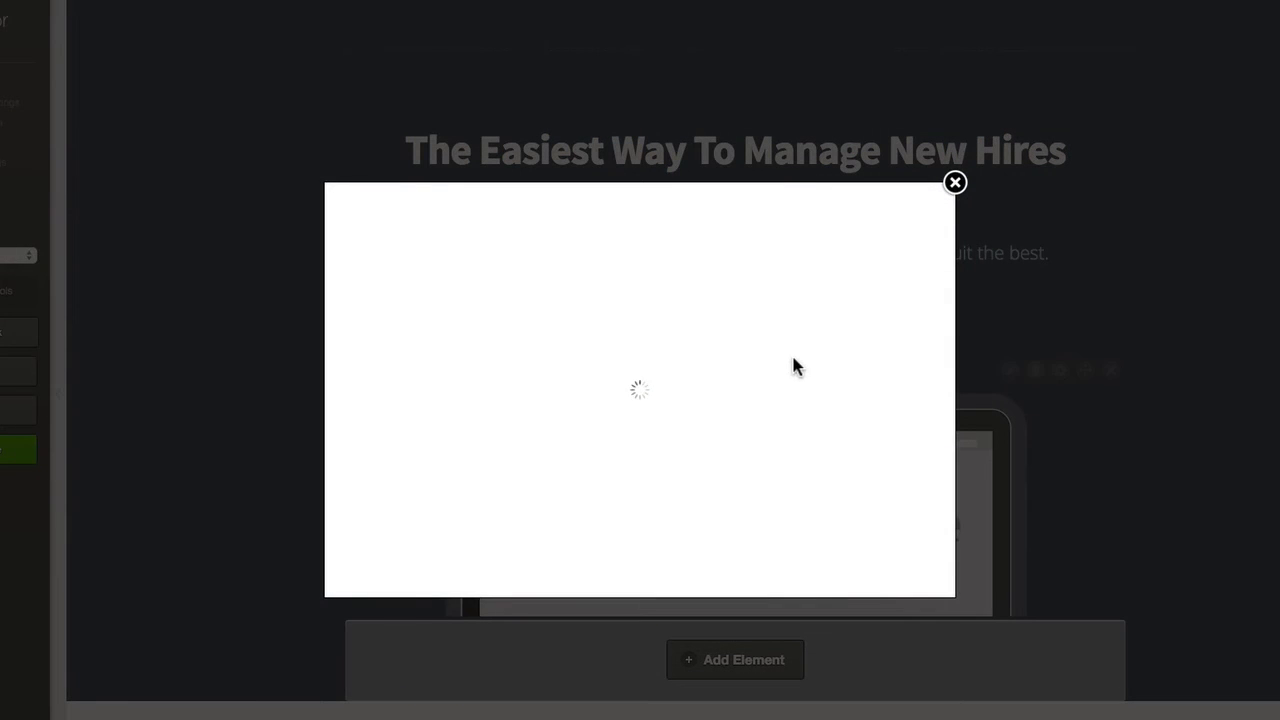
scroll(838, 364, "down", 5)
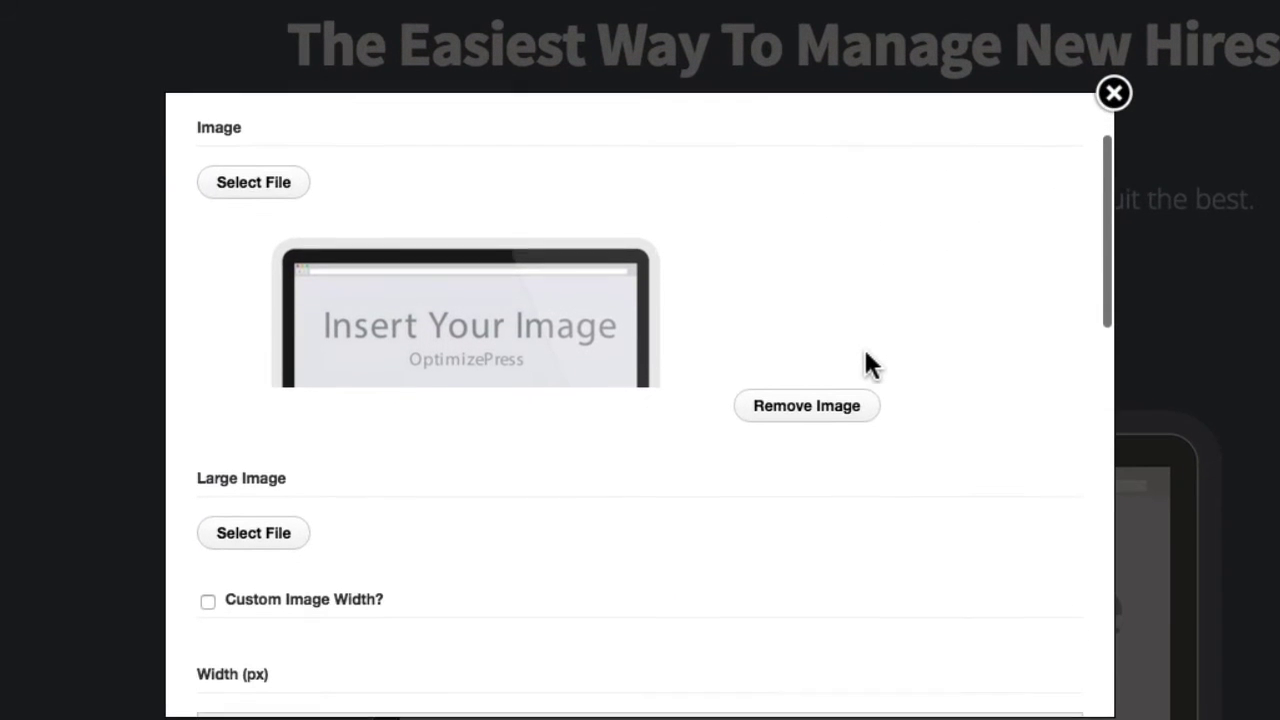
scroll(865, 353, "down", 6)
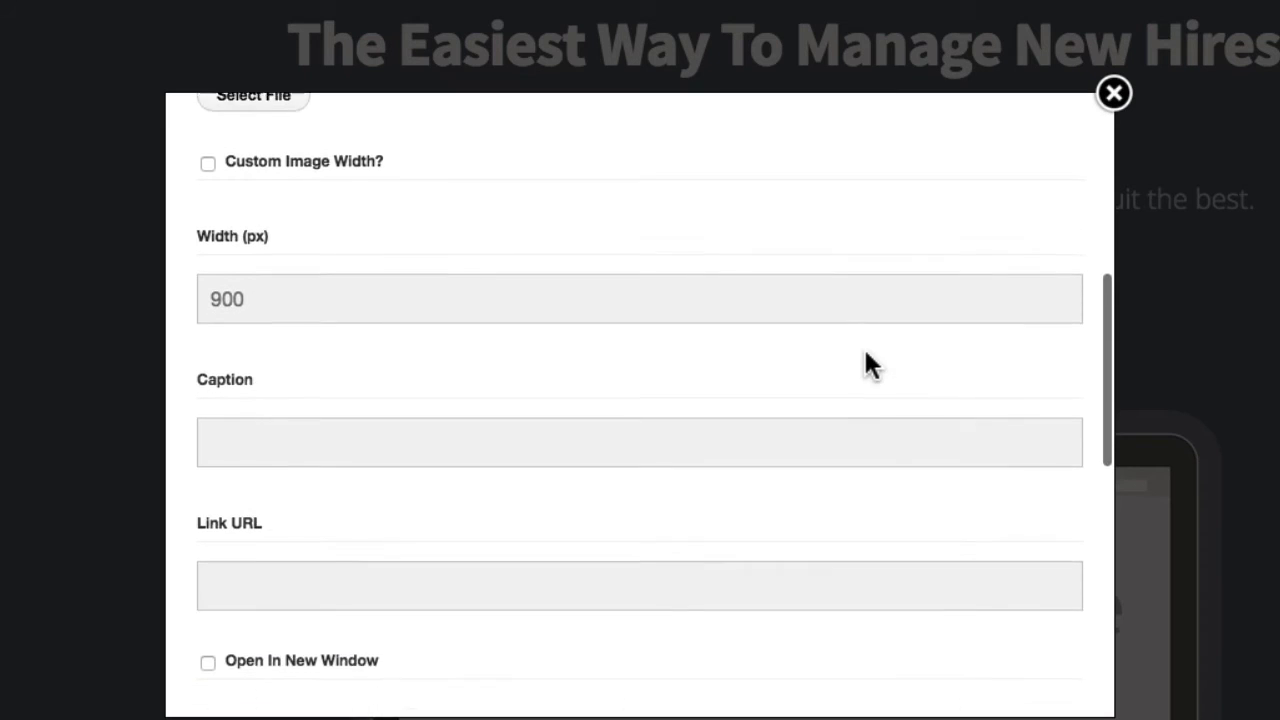
scroll(866, 365, "down", 2)
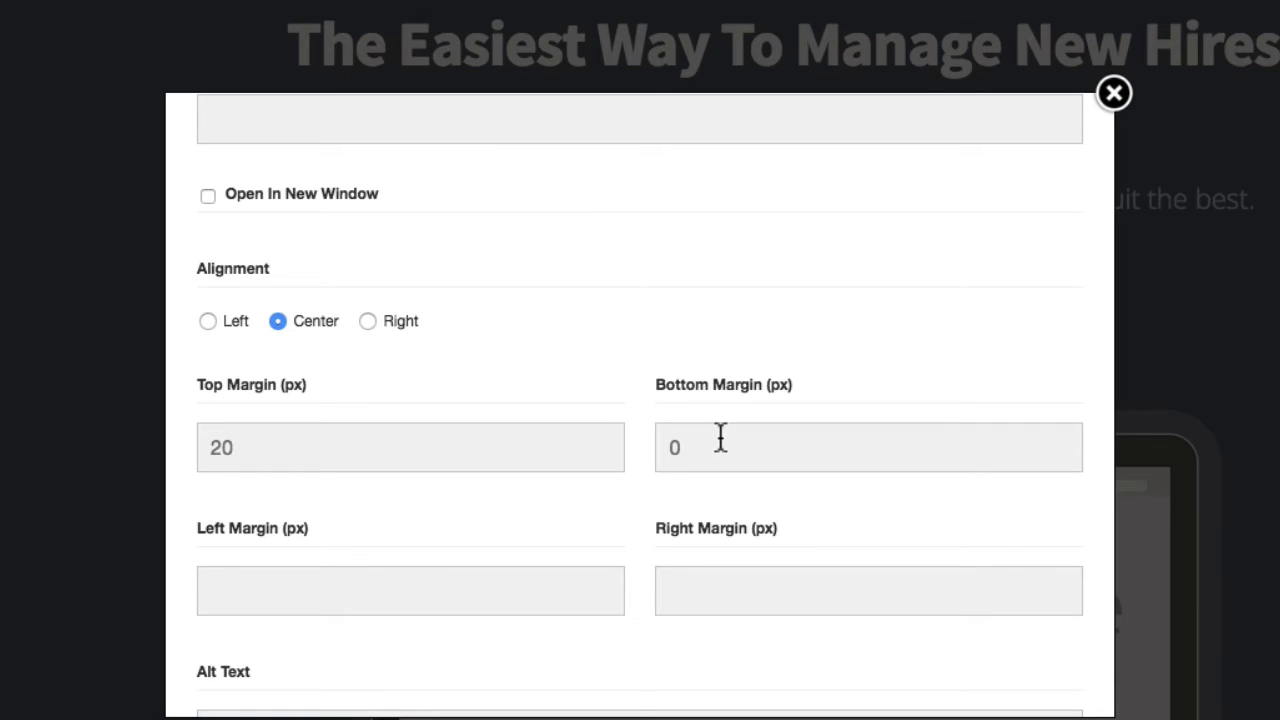
left_click(1114, 80)
scroll(640, 360, "down", 2)
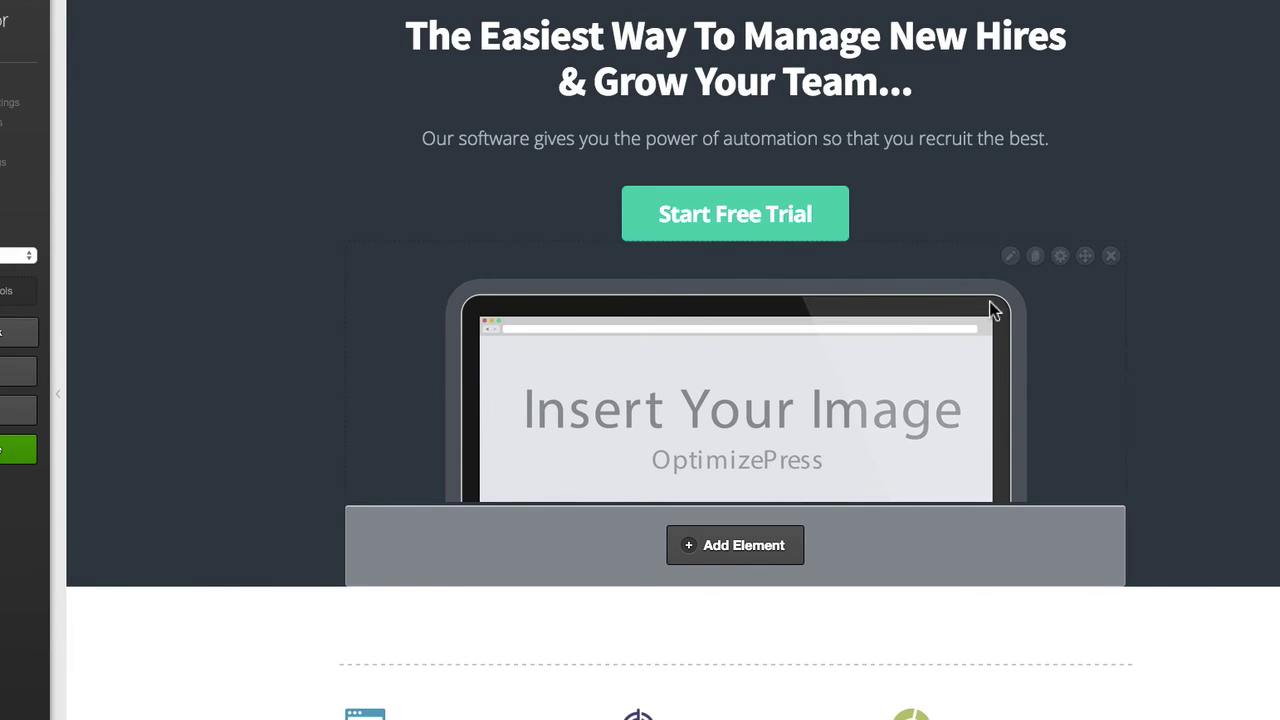
Scroll the LiveEditor past the feature grid and city video banner to the three testimonial cards.
scroll(1205, 406, "down", 2)
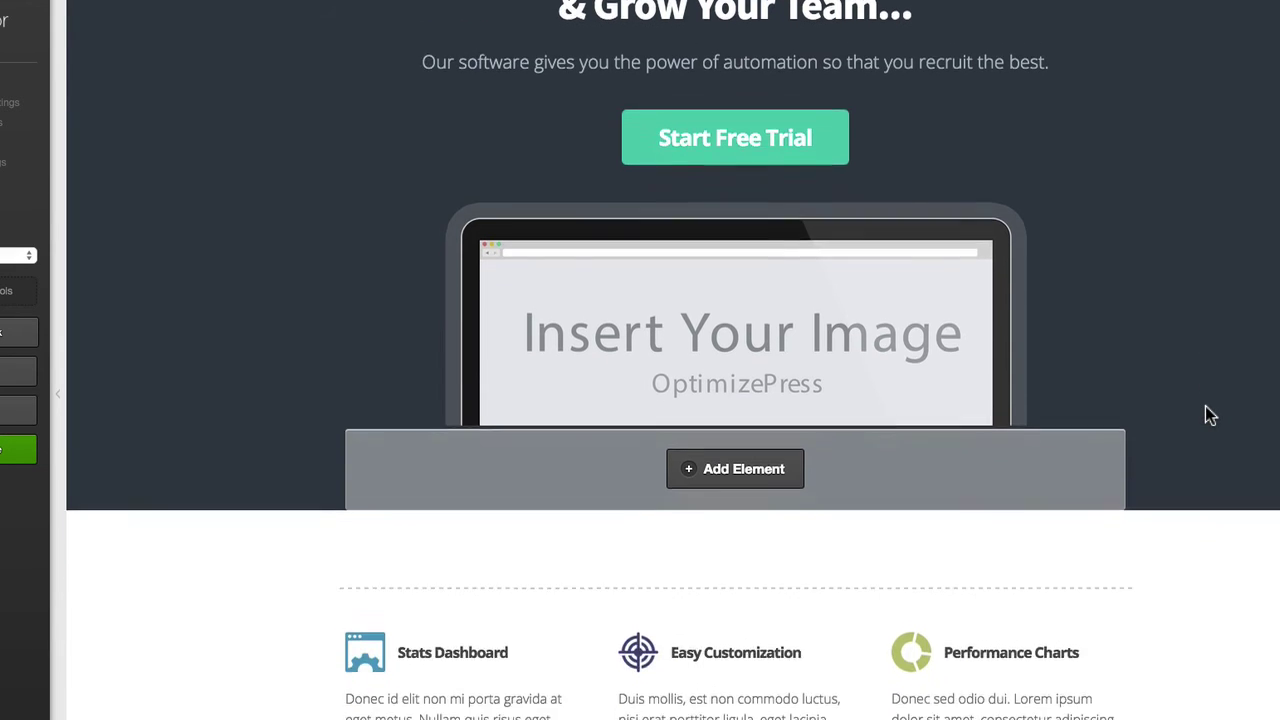
mouse_move(986, 351)
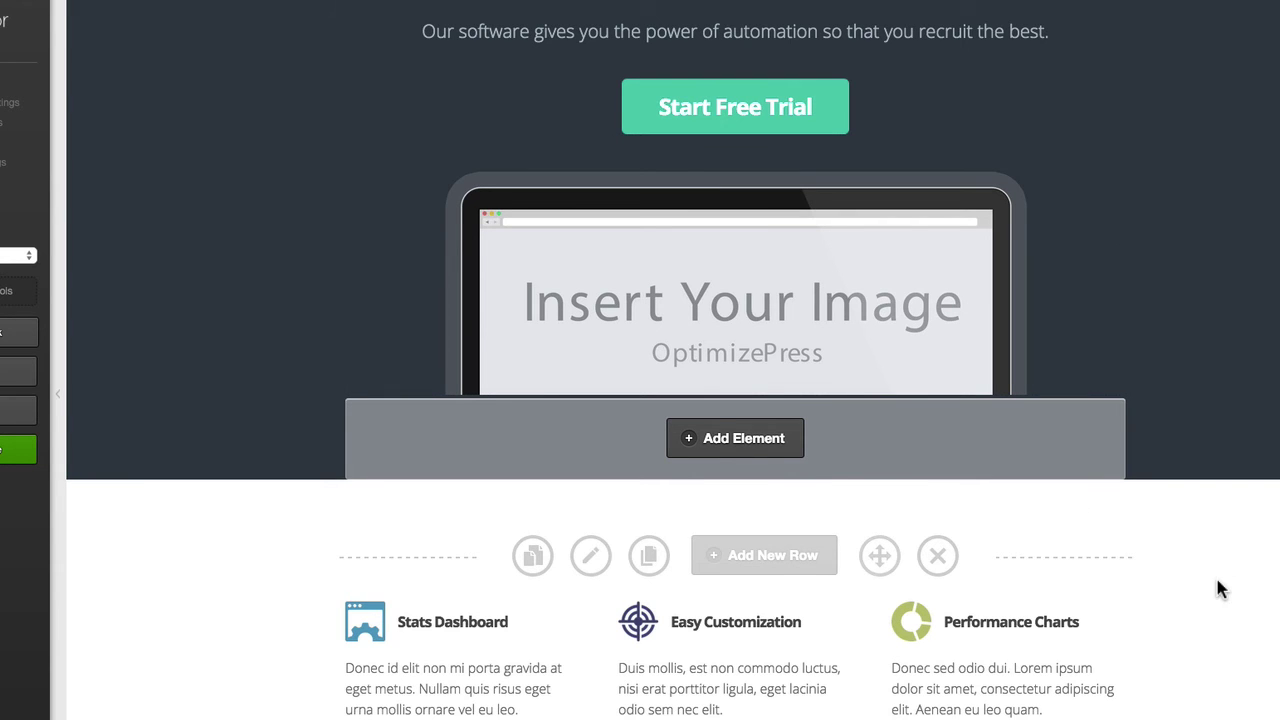
scroll(1229, 596, "down", 5)
scroll(1229, 596, "down", 2)
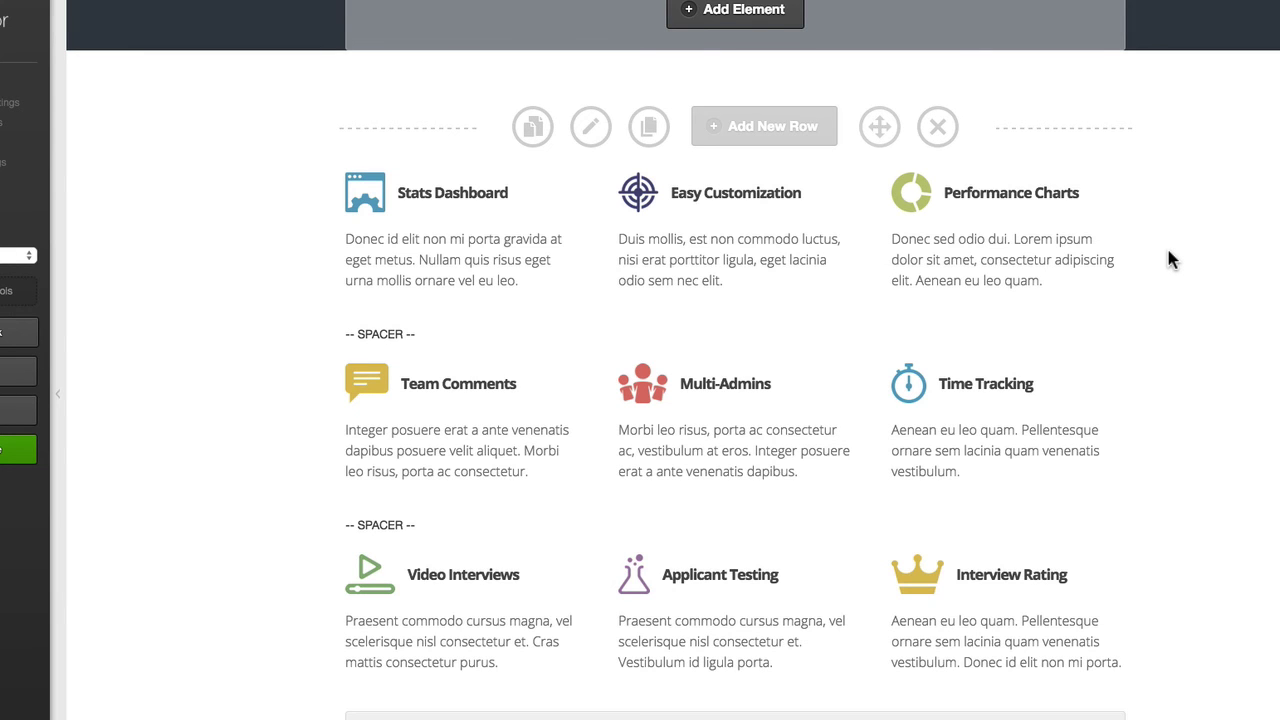
scroll(1170, 258, "down", 15)
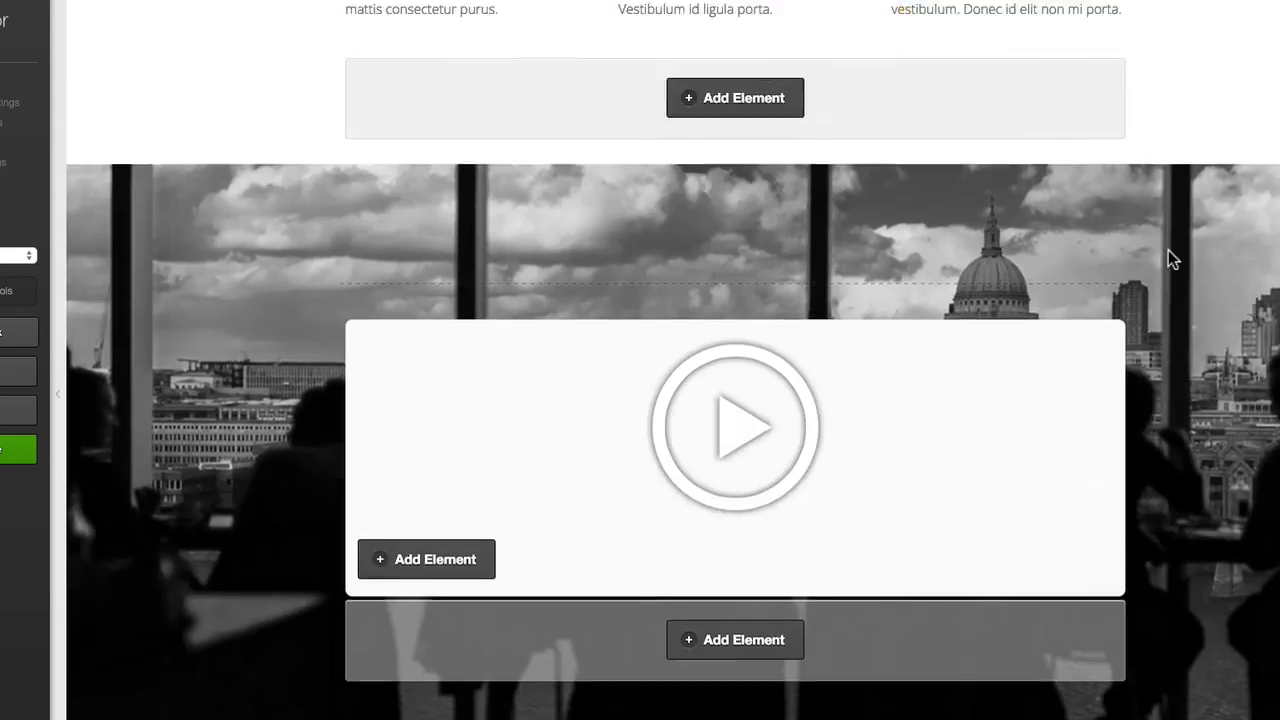
scroll(1170, 258, "down", 5)
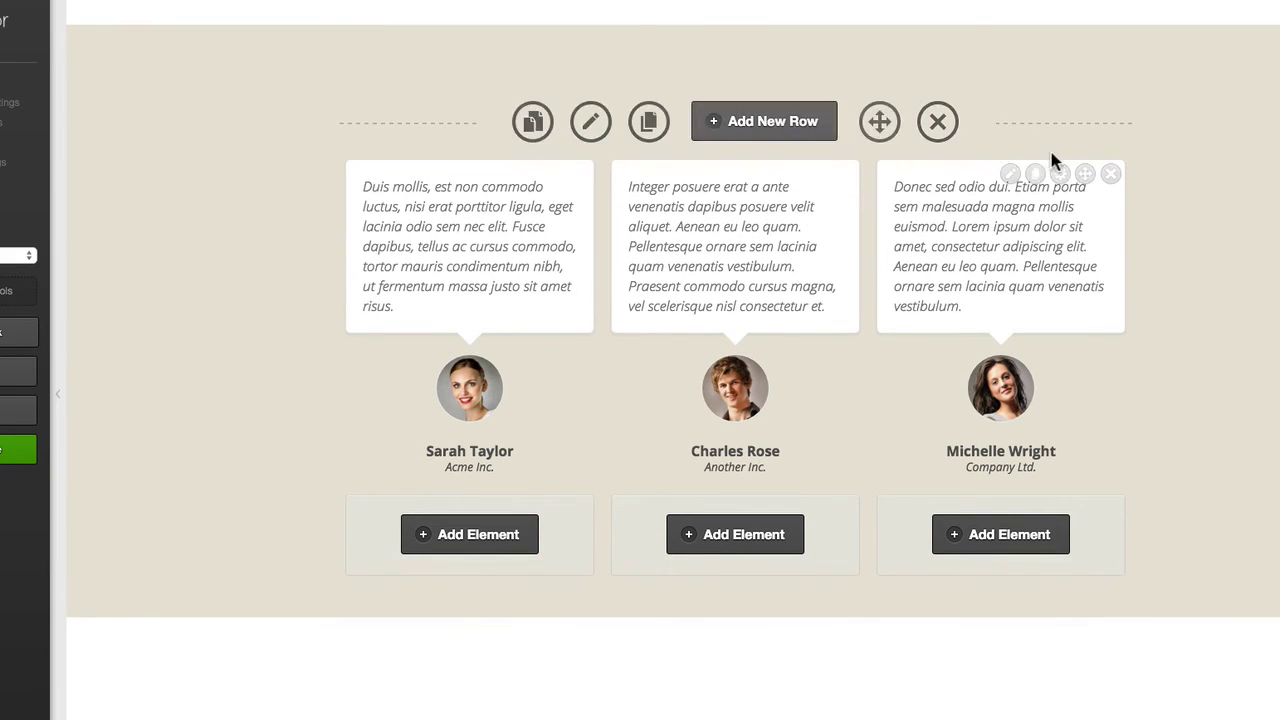
left_click(1010, 174)
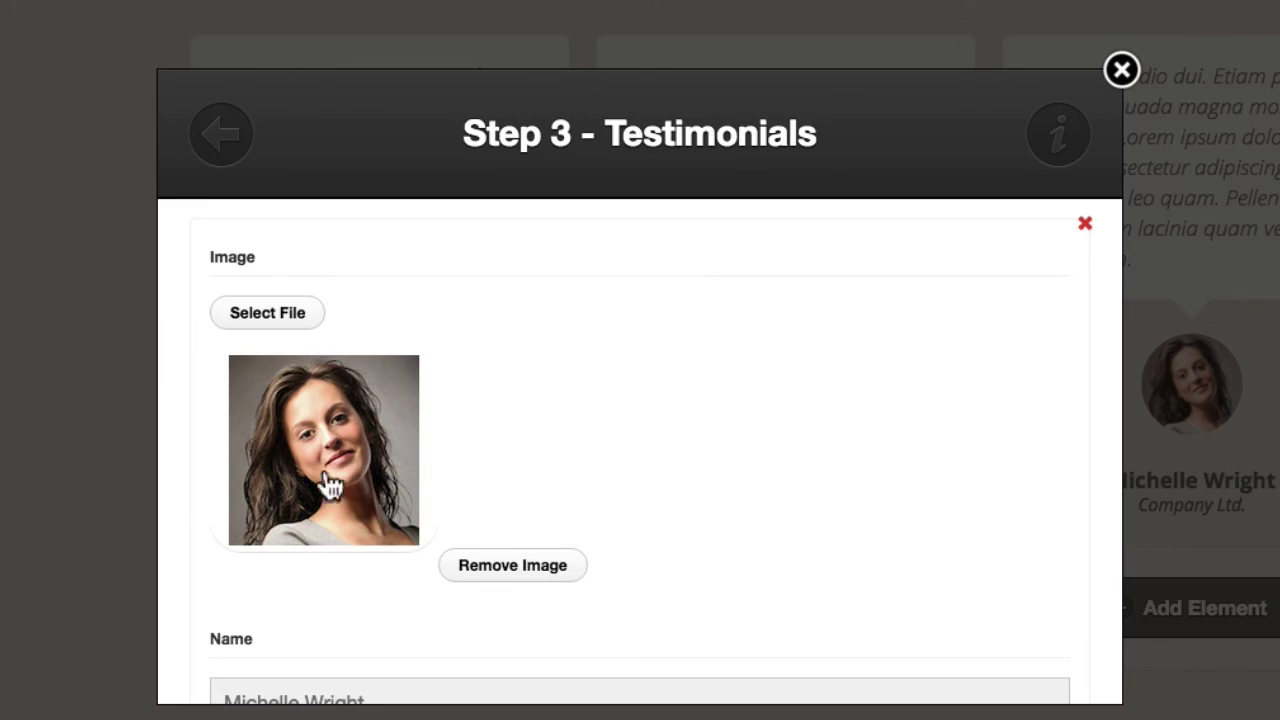
scroll(923, 320, "down", 5)
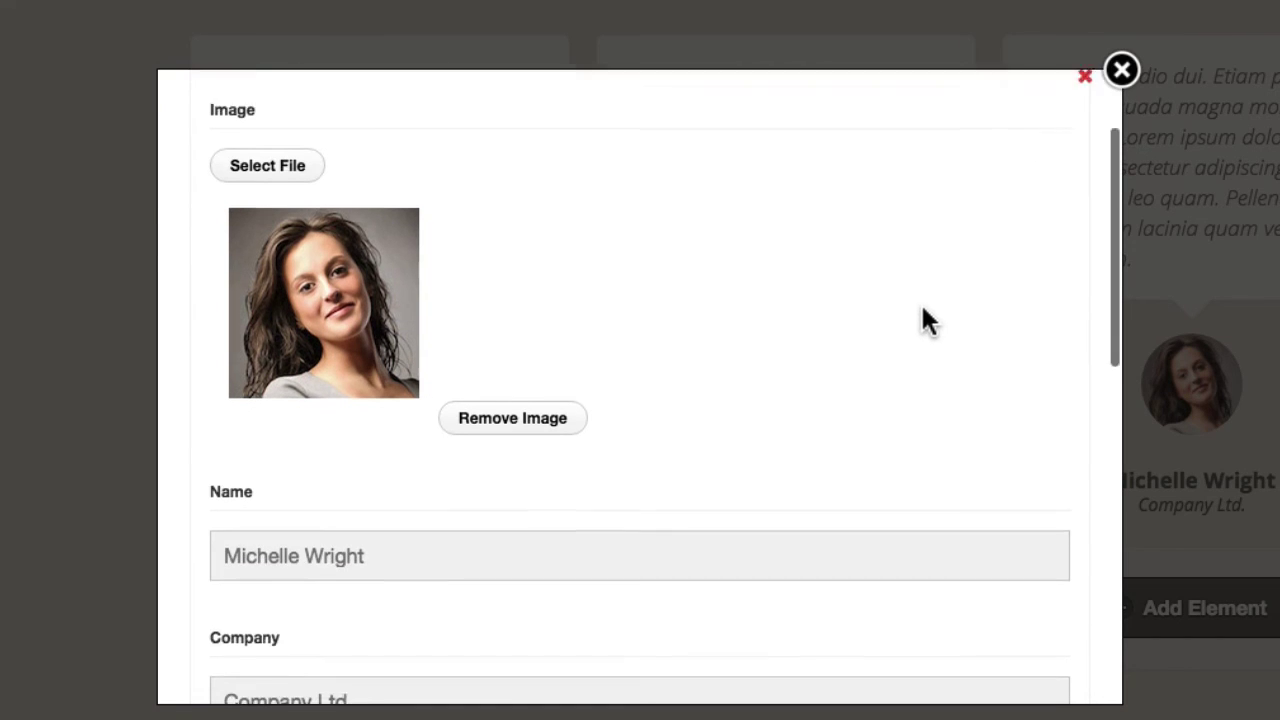
left_click(1115, 74)
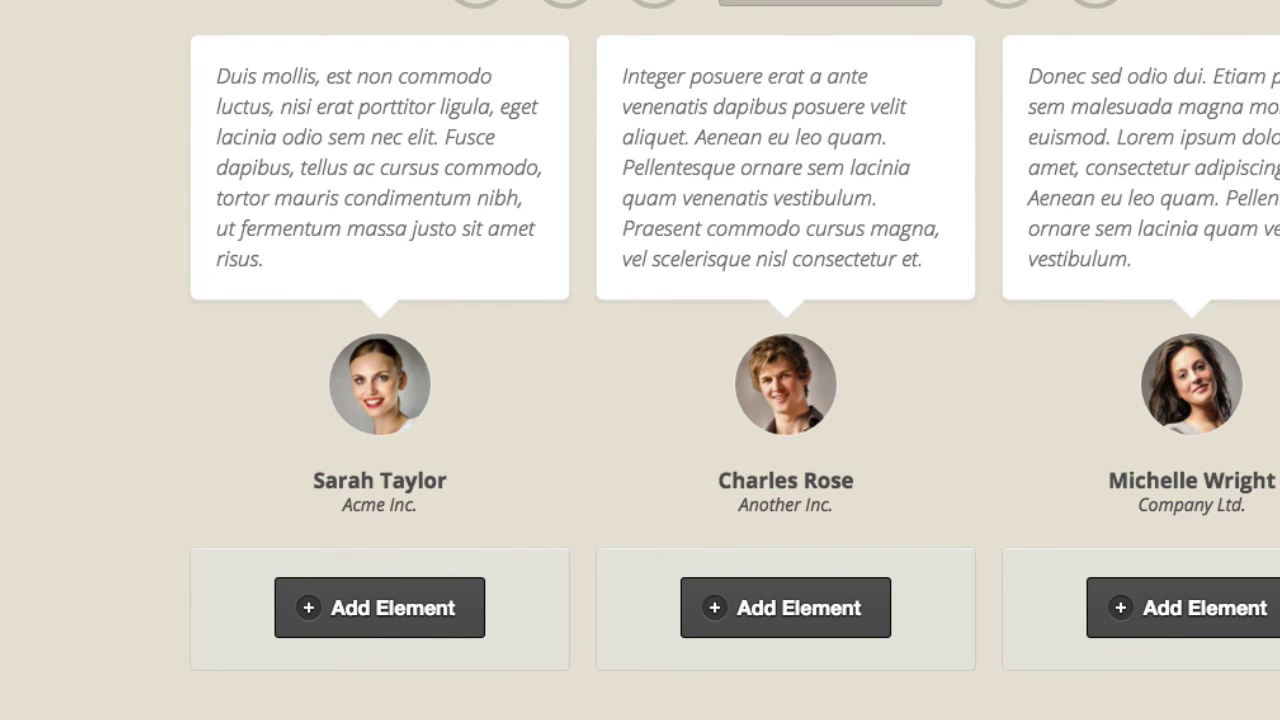
mouse_move(1168, 344)
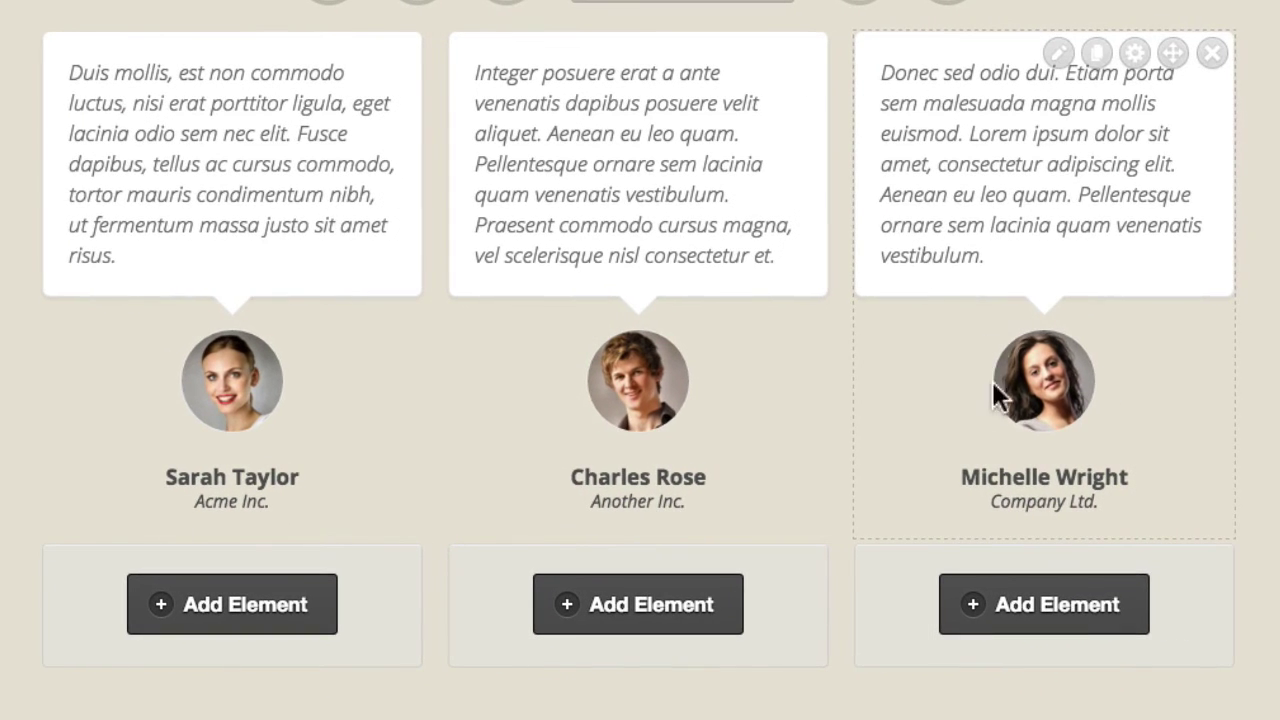